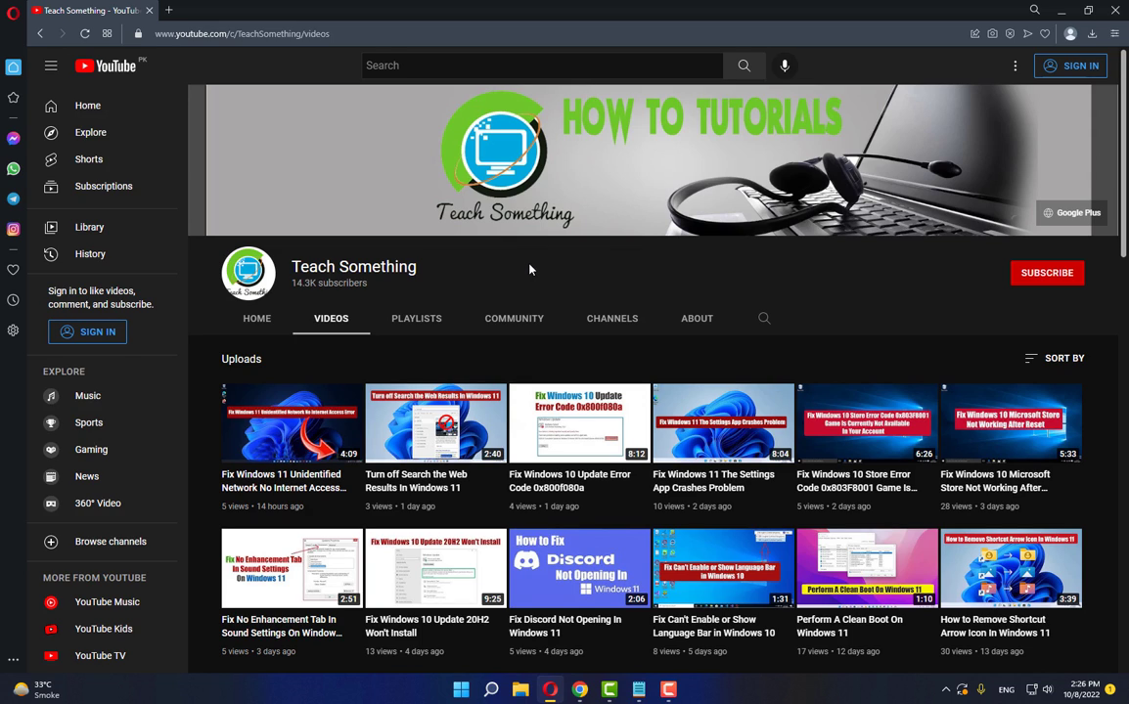
# In Settings, go to System > Troubleshoot > Other troubleshooters and run Search and Indexing.
pyautogui.click(461, 690)
pyautogui.click(729, 292)
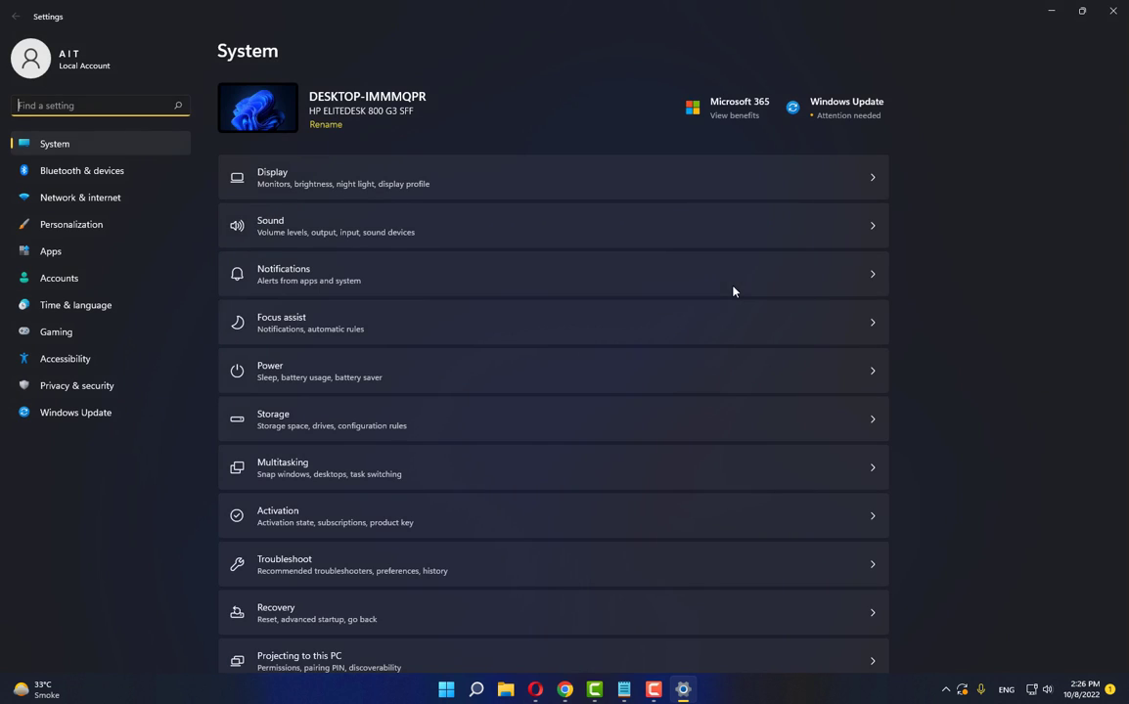
pyautogui.scroll(-3, 347, 513)
pyautogui.click(330, 399)
pyautogui.click(311, 222)
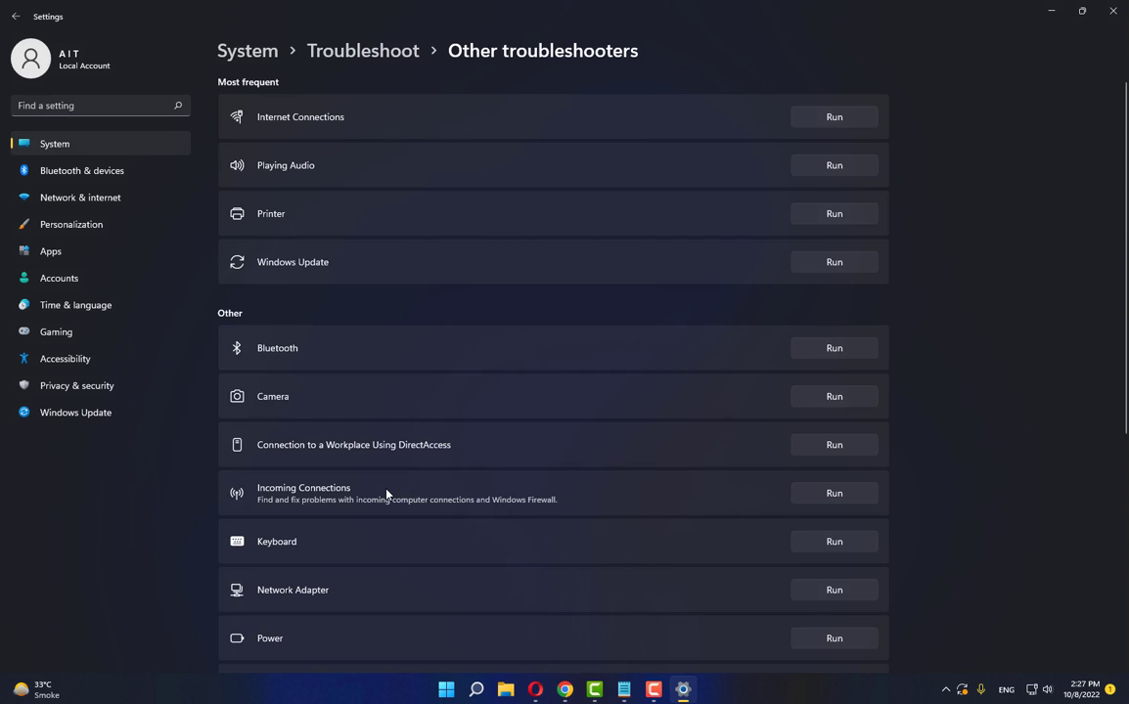
pyautogui.scroll(-3, 395, 486)
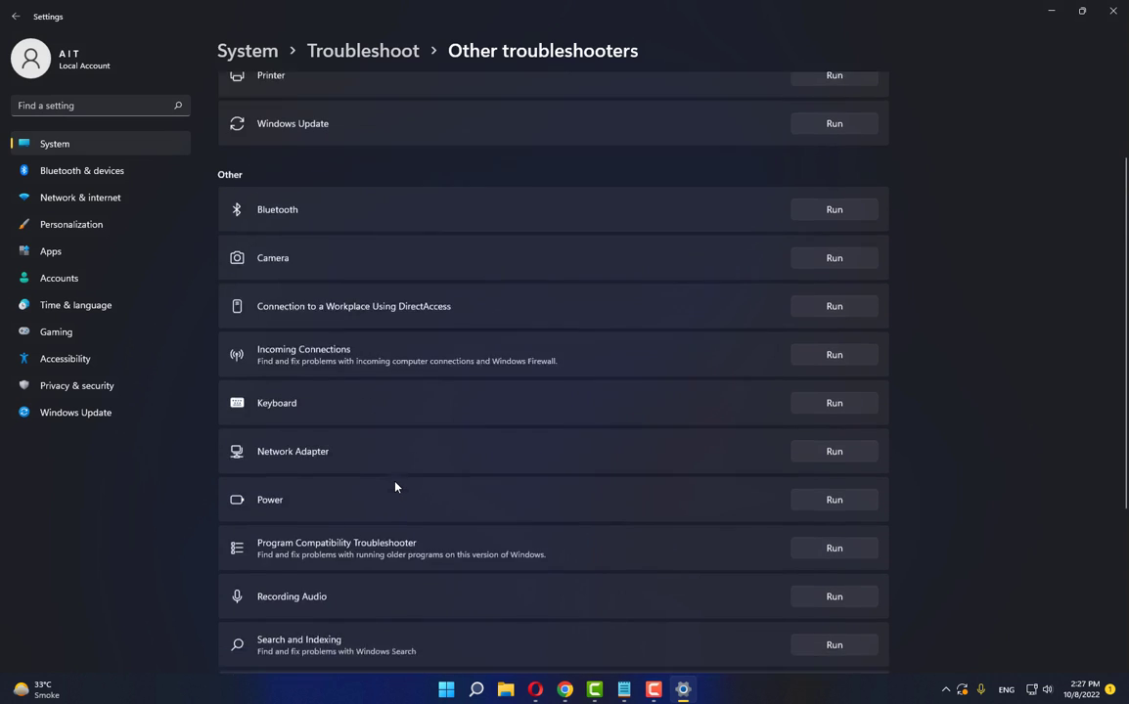
pyautogui.scroll(-3, 396, 486)
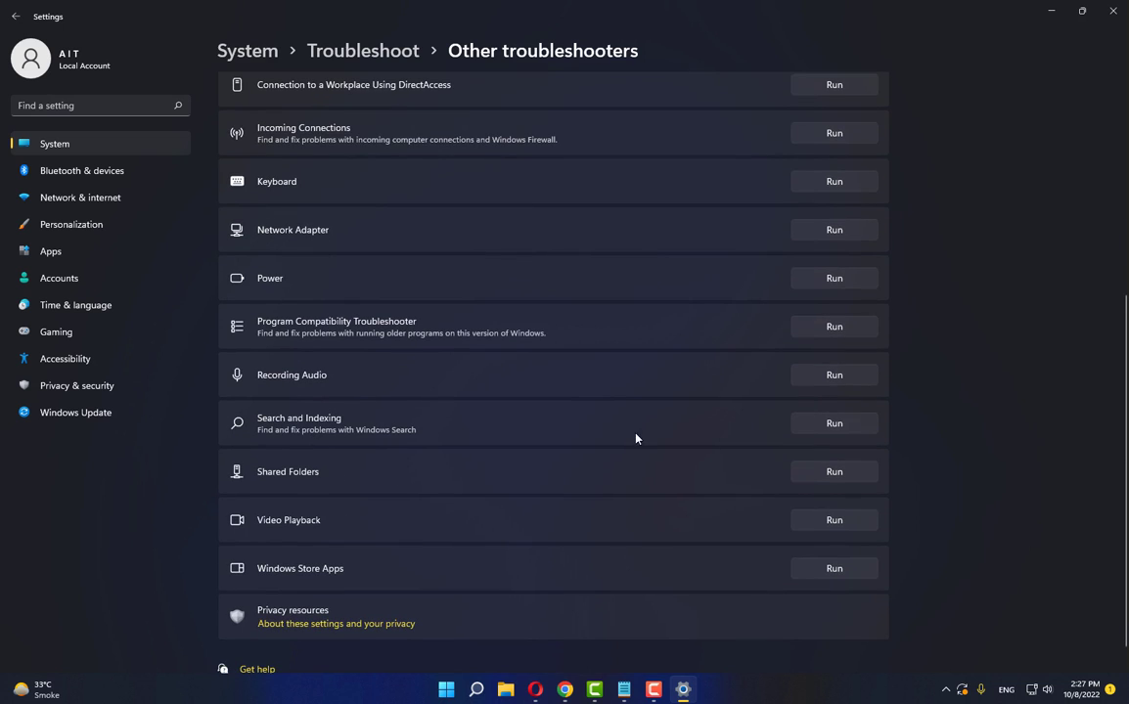
pyautogui.click(850, 431)
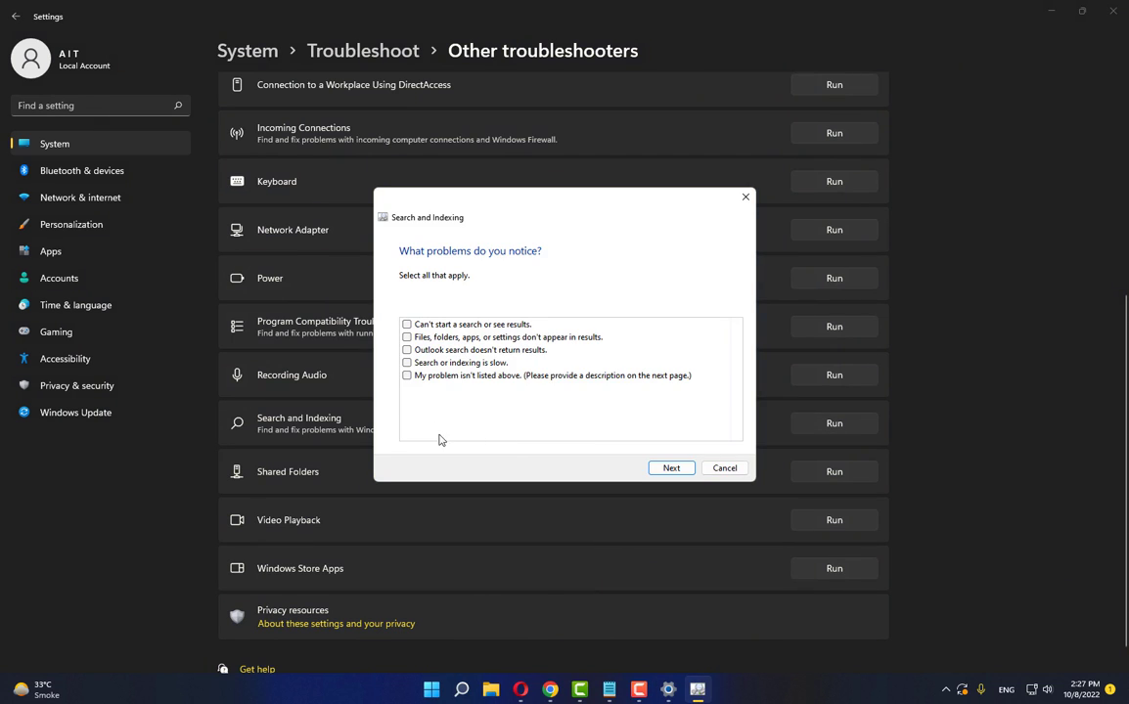
# Choose 'My problem isn't listed above', finish the troubleshooter, then close it and Settings.
pyautogui.click(409, 378)
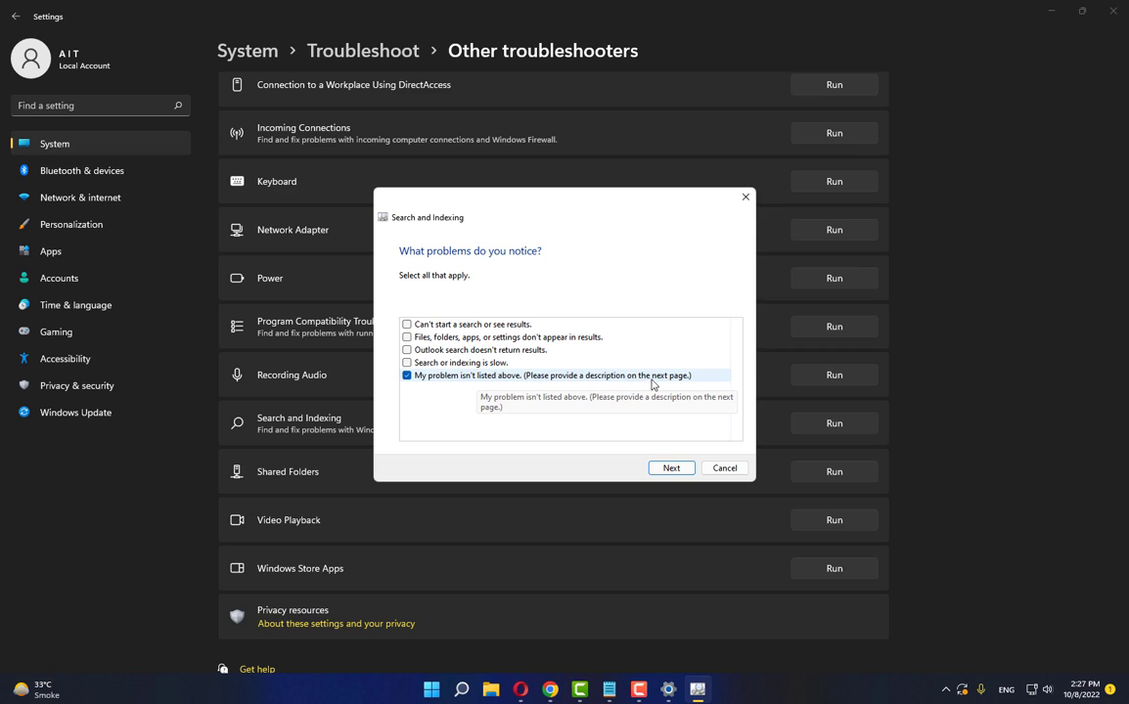
pyautogui.click(668, 465)
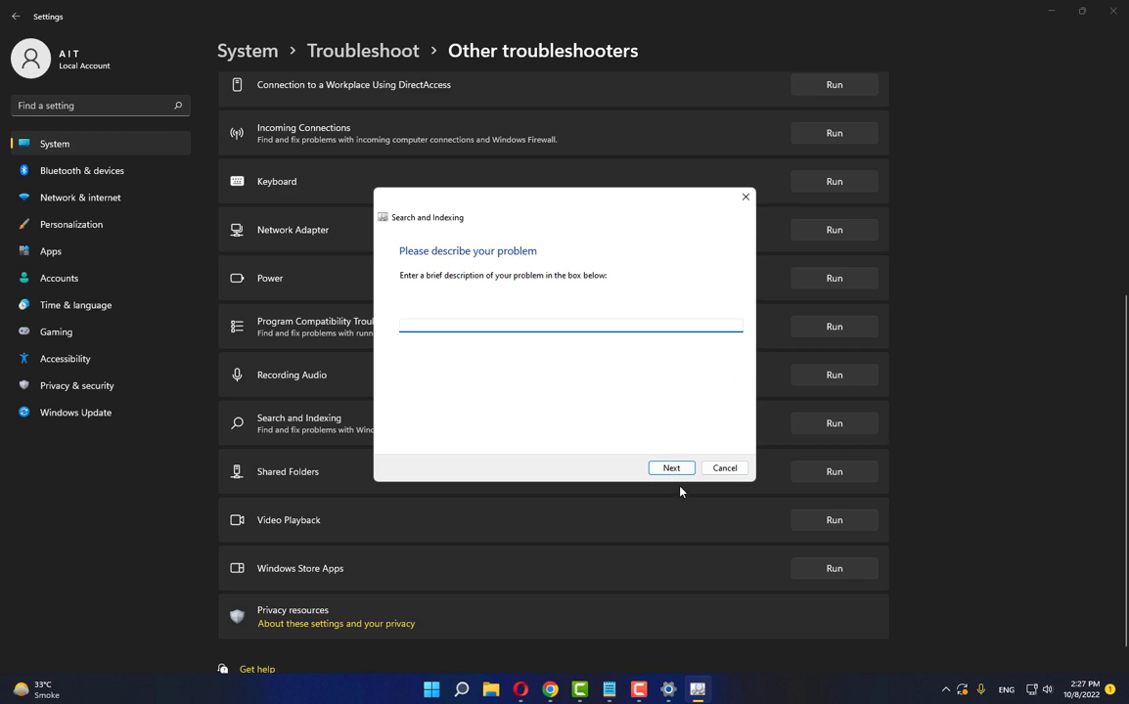
pyautogui.click(673, 469)
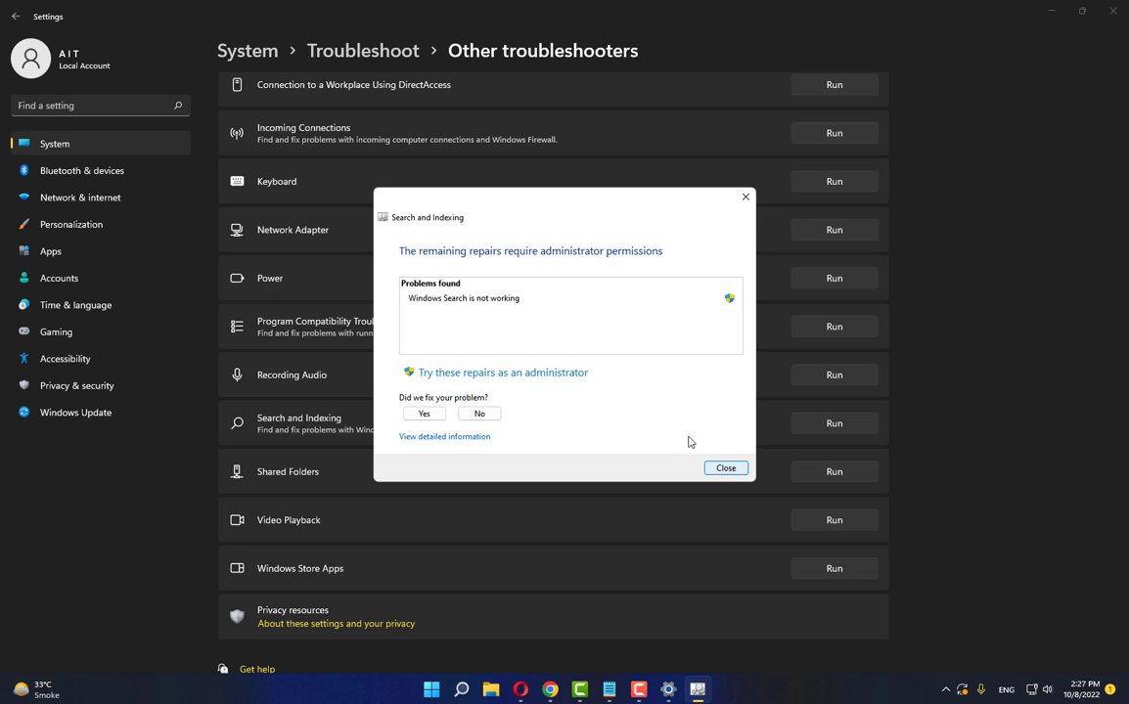
pyautogui.click(722, 467)
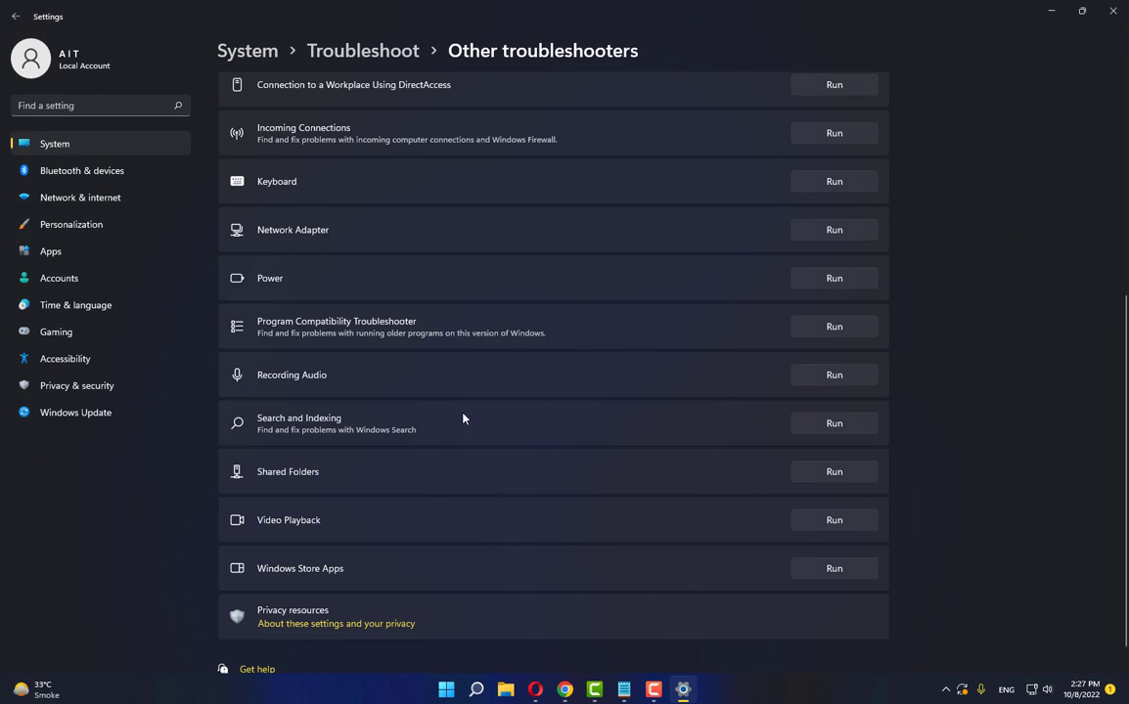
pyautogui.click(1112, 10)
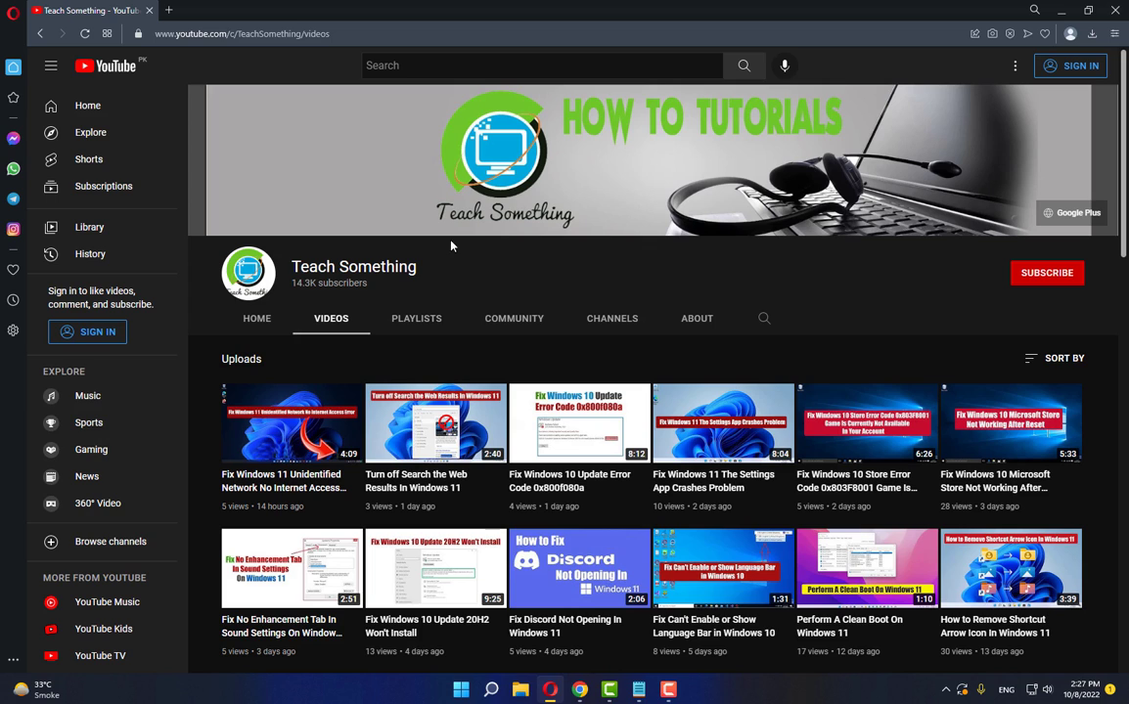
# Search for 'Services' and open the Services app from Best match.
pyautogui.click(491, 690)
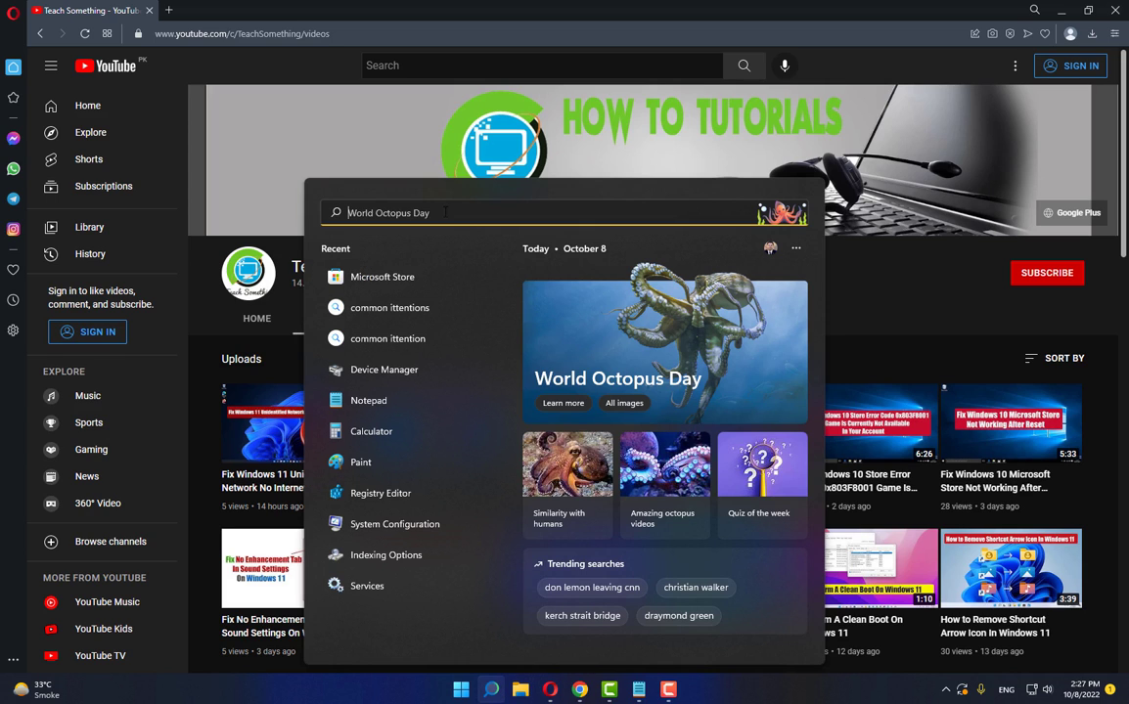
pyautogui.write('Services')
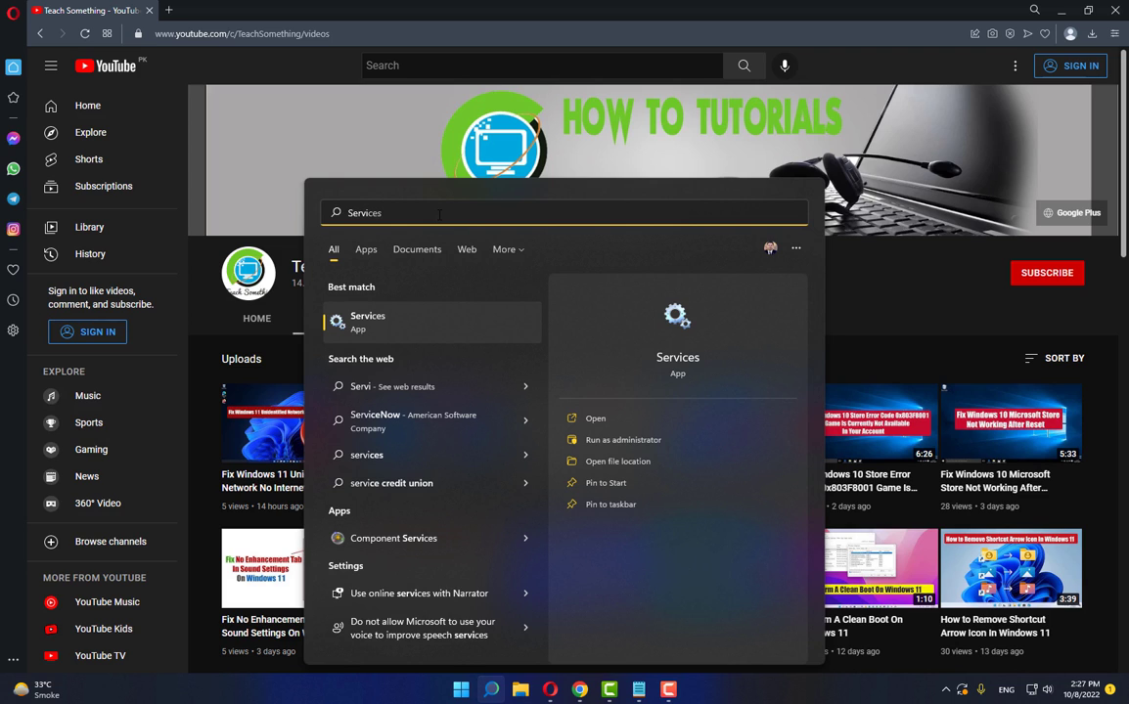
pyautogui.click(489, 325)
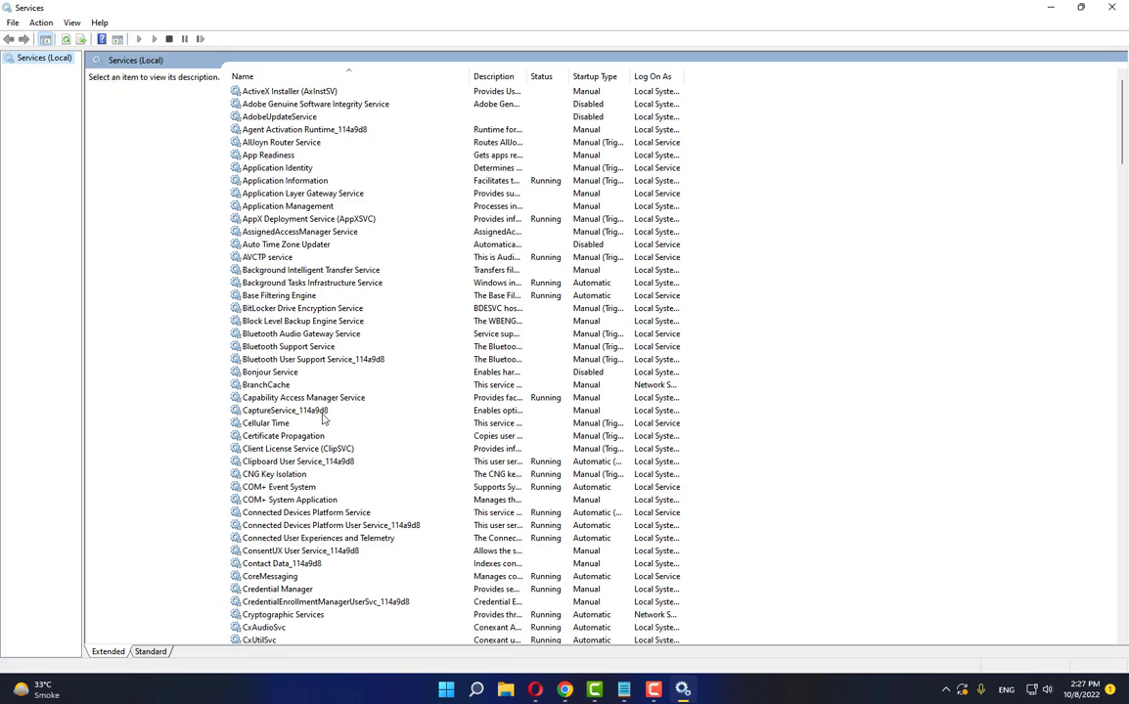
# Jump to the W entries in the services list and open Windows Search's properties.
pyautogui.click(348, 409)
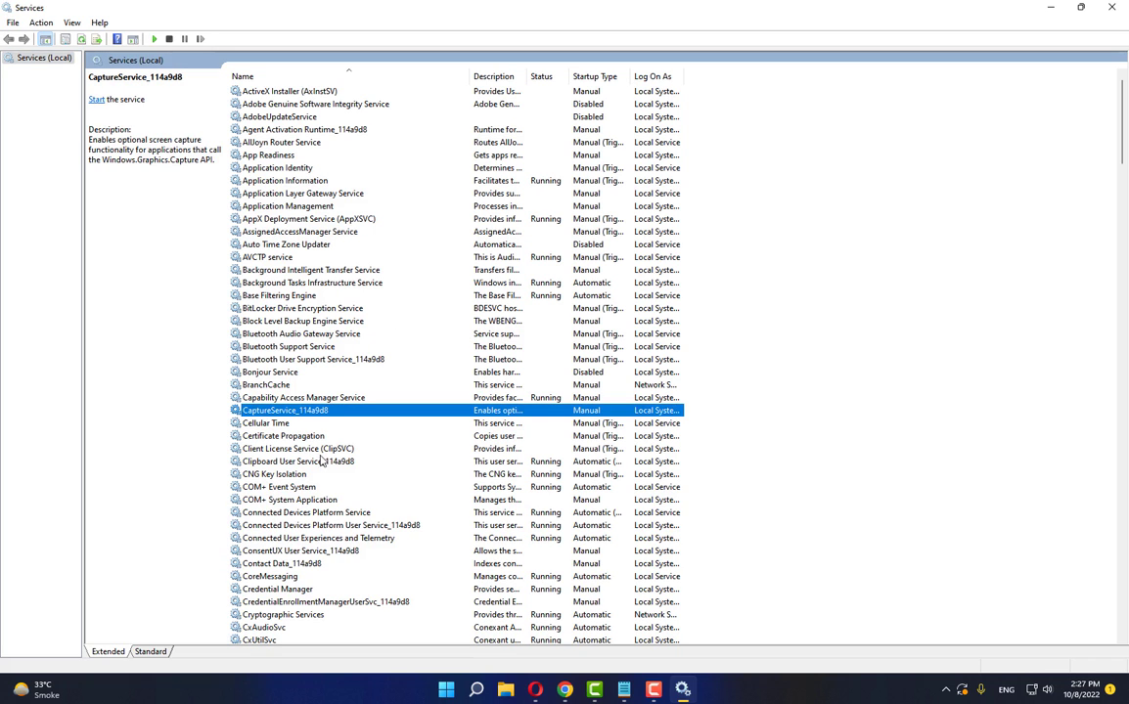
pyautogui.press('w')
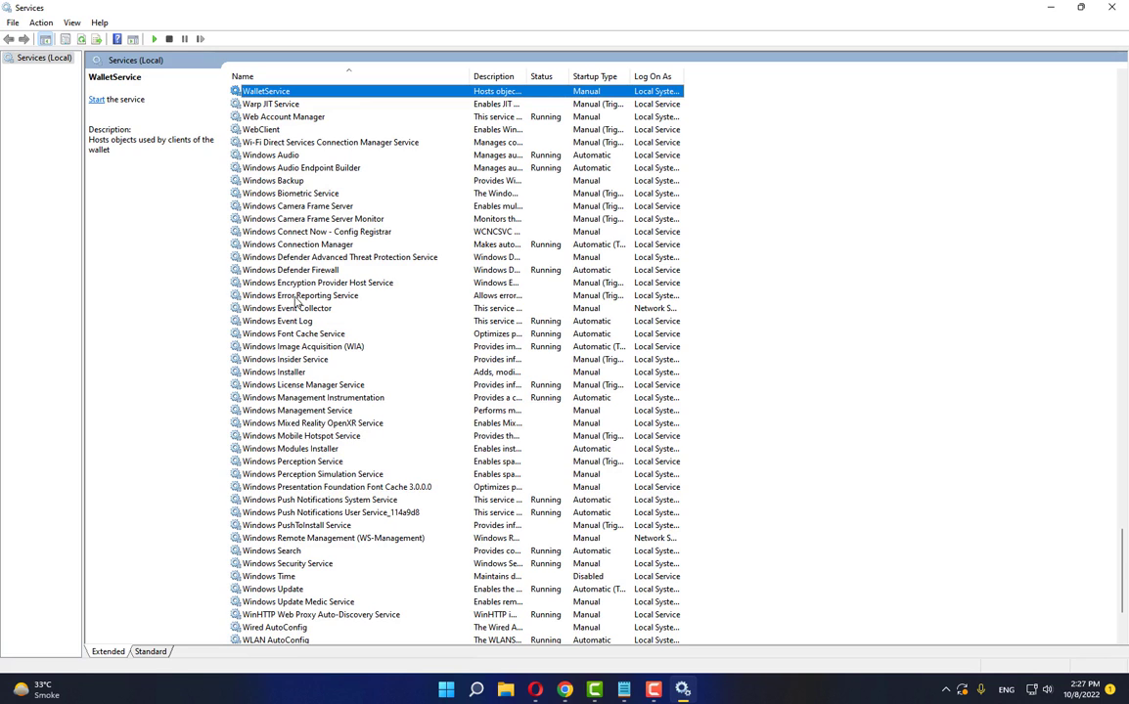
pyautogui.click(278, 552)
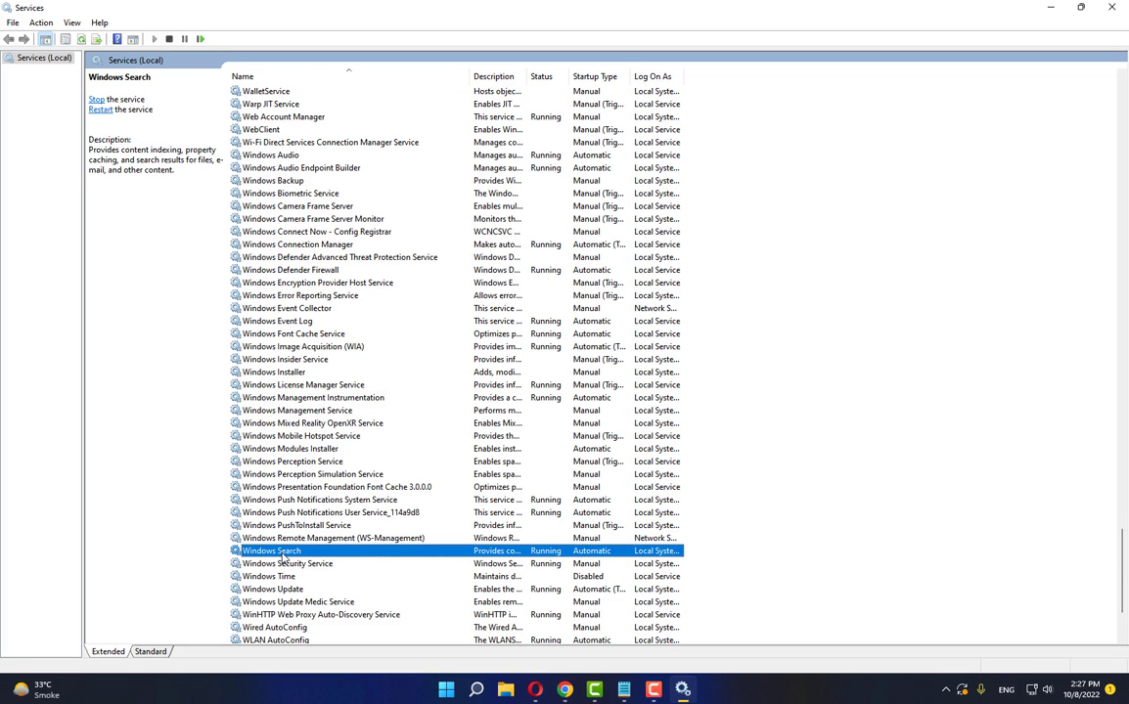
pyautogui.doubleClick(279, 552)
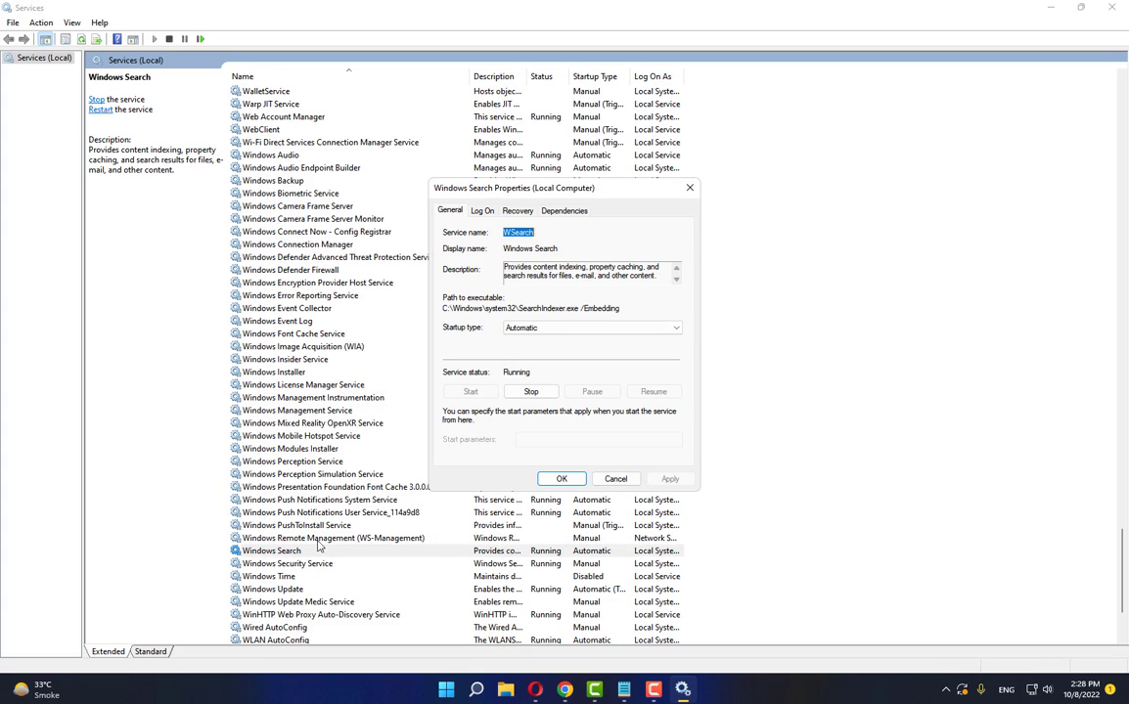
# Set the Windows Search startup type to Automatic.
pyautogui.click(533, 329)
pyautogui.click(528, 348)
pyautogui.click(566, 331)
pyautogui.click(540, 339)
pyautogui.click(540, 391)
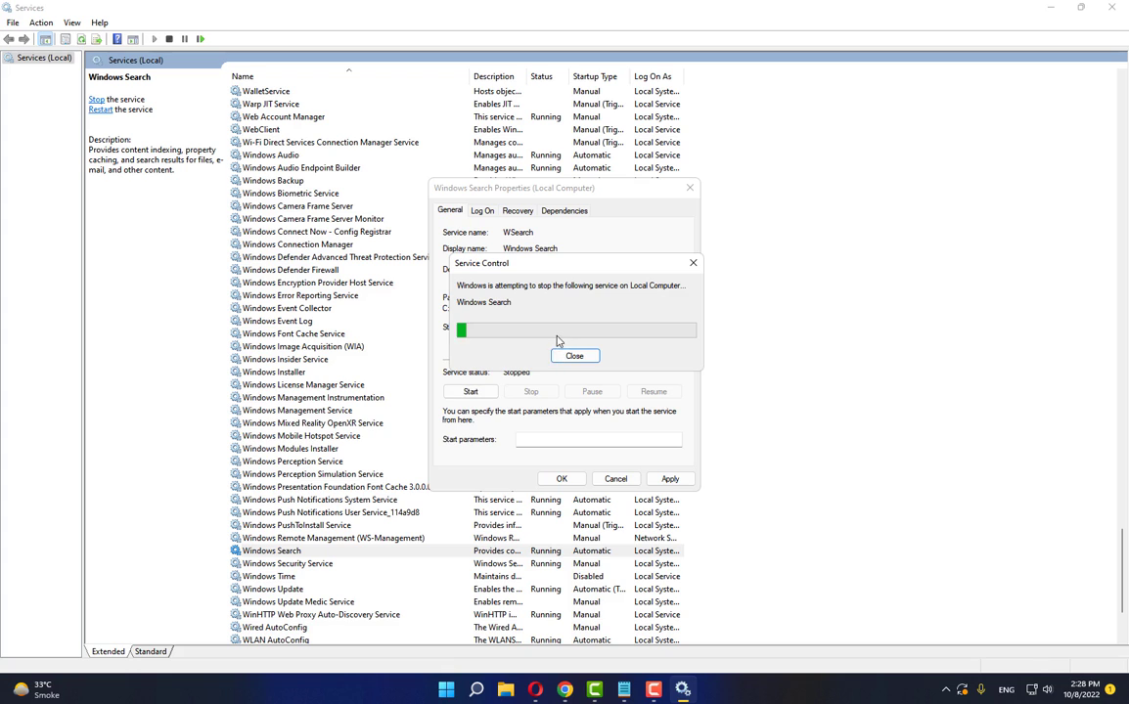
pyautogui.click(548, 329)
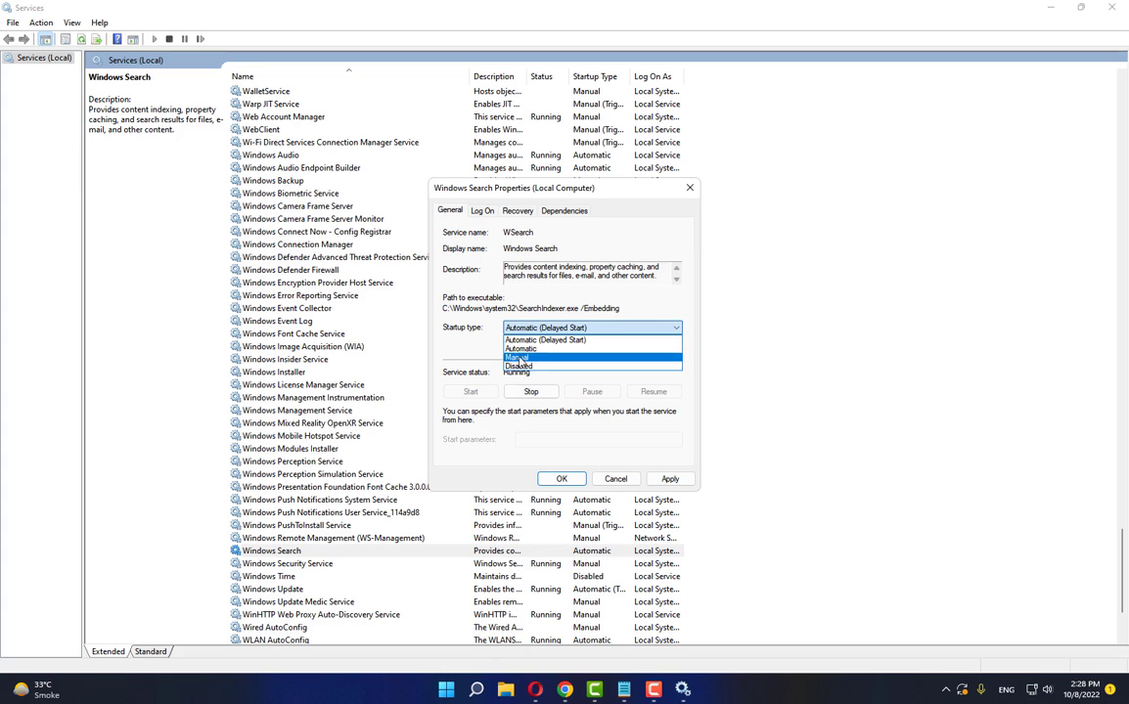
pyautogui.click(522, 349)
# Stop and restart Windows Search, apply and confirm with OK, then close Services.
pyautogui.click(531, 391)
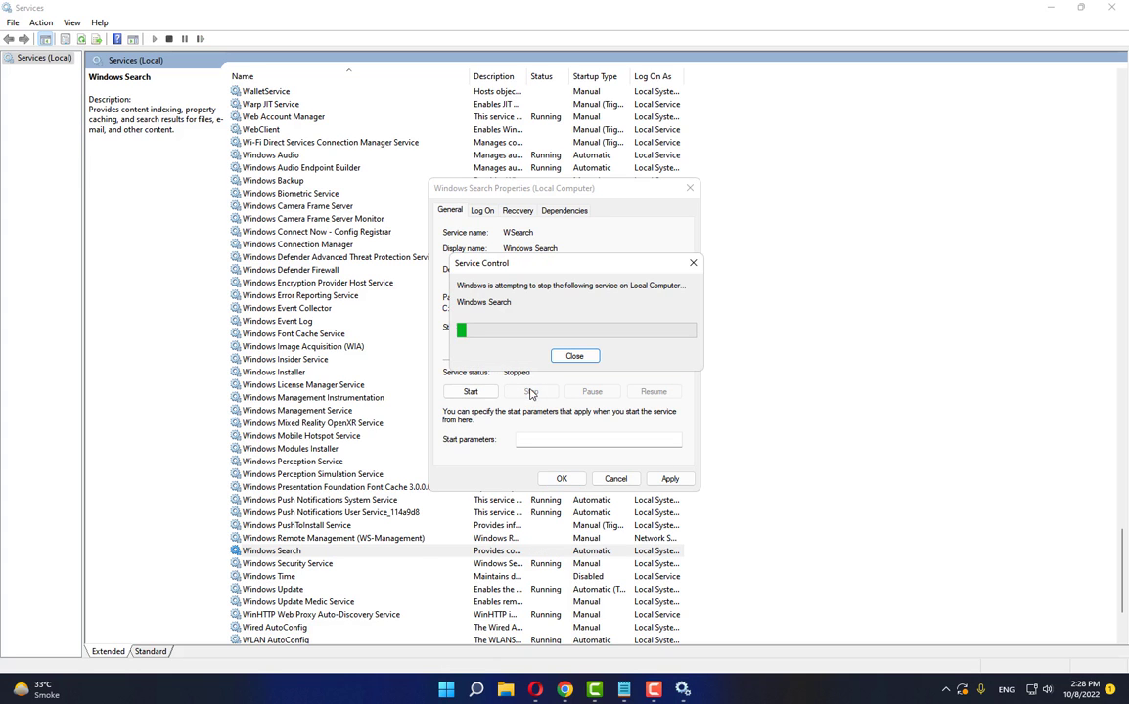
pyautogui.click(466, 392)
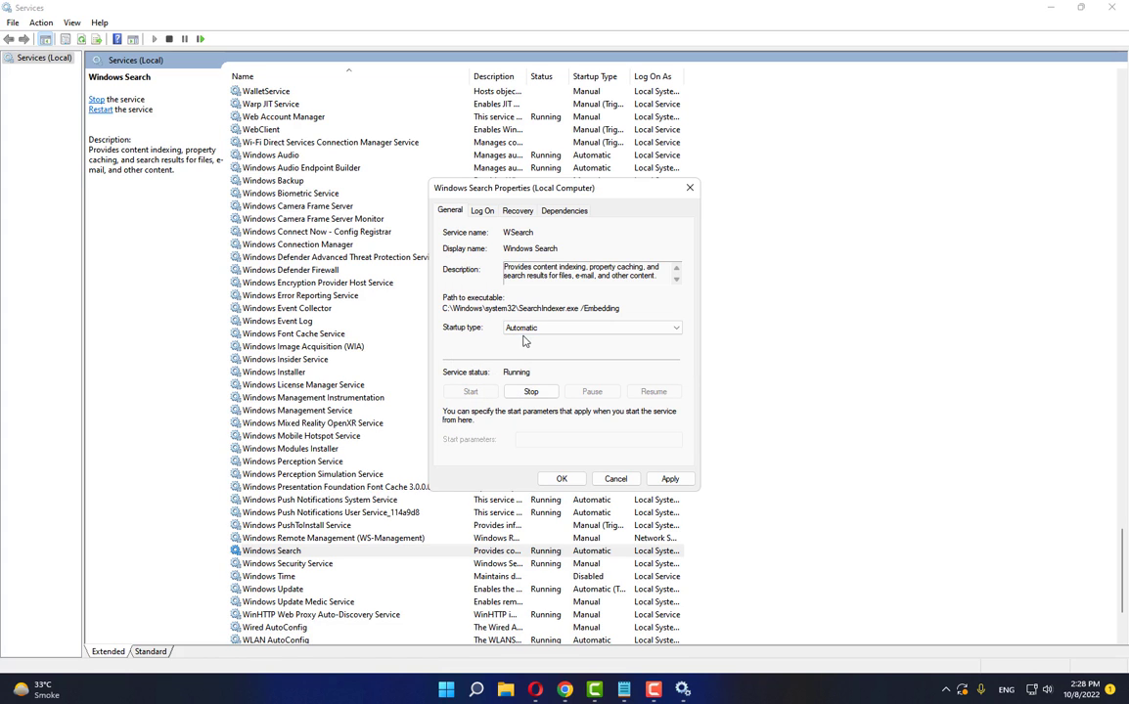
pyautogui.click(669, 478)
pyautogui.click(560, 479)
pyautogui.click(170, 39)
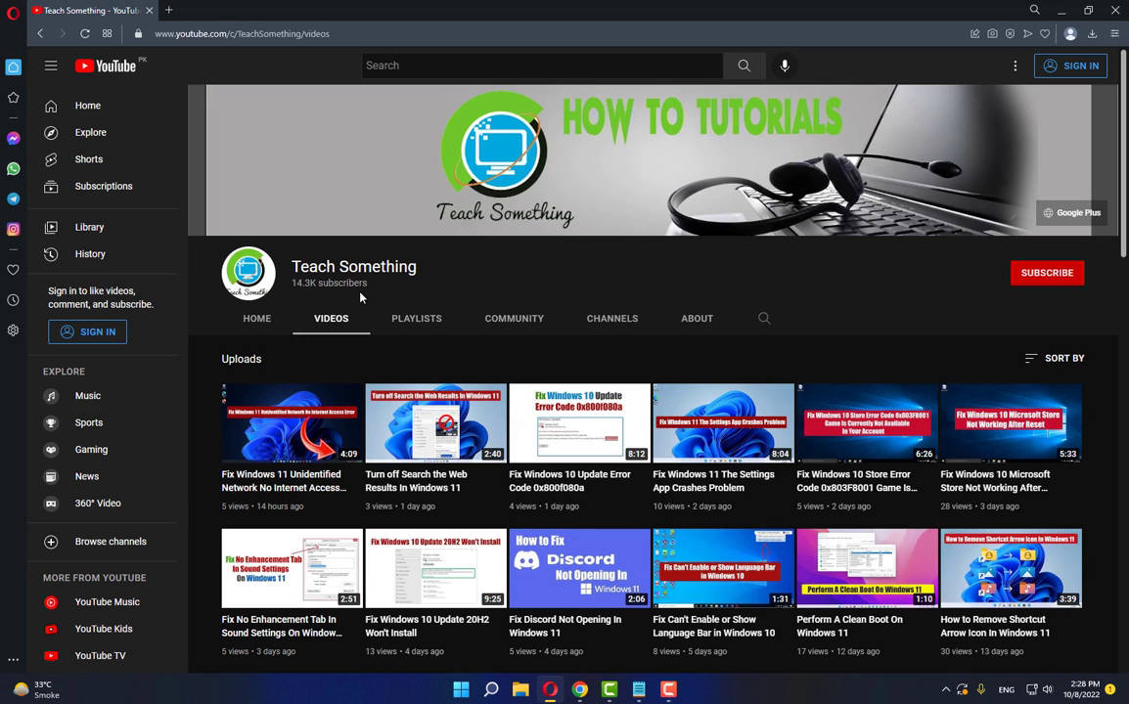
# Open Control Panel from a 'cont' search and set View by to Small icons.
pyautogui.click(482, 691)
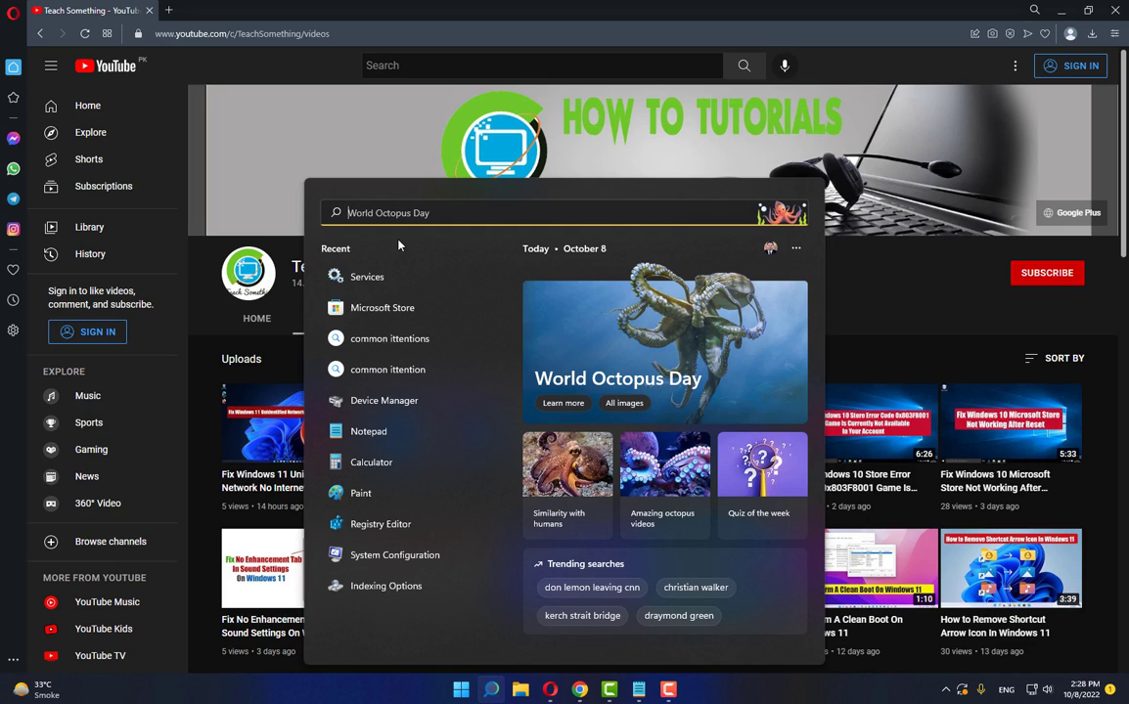
pyautogui.write('cont')
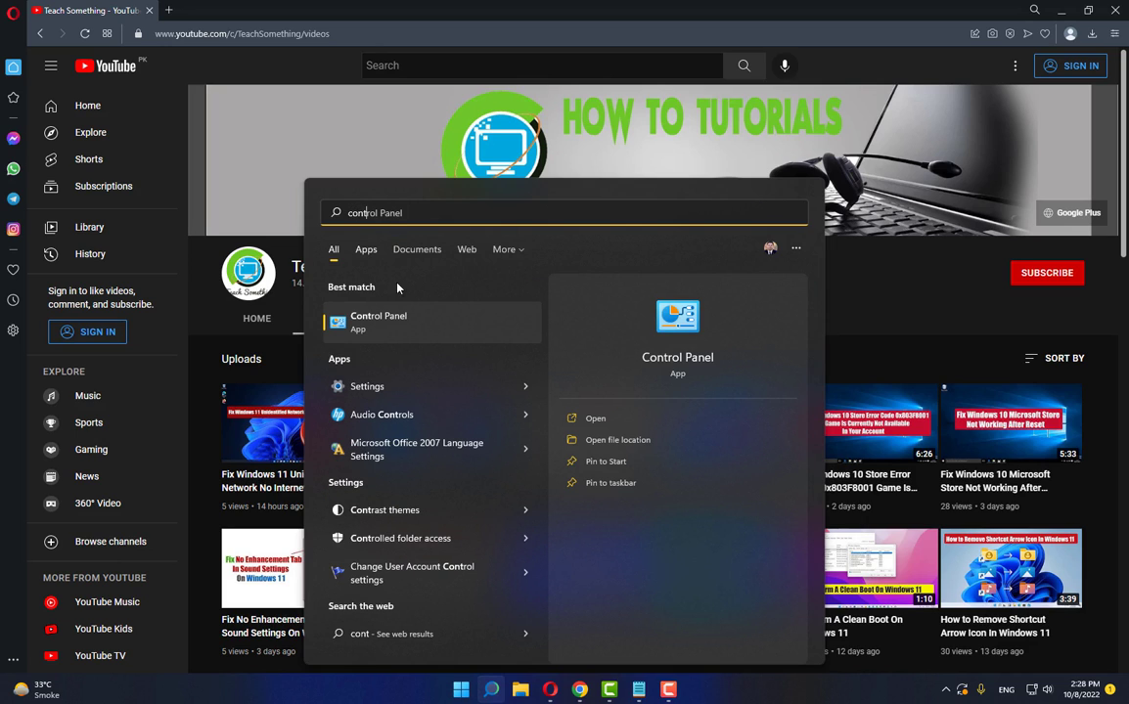
pyautogui.click(396, 321)
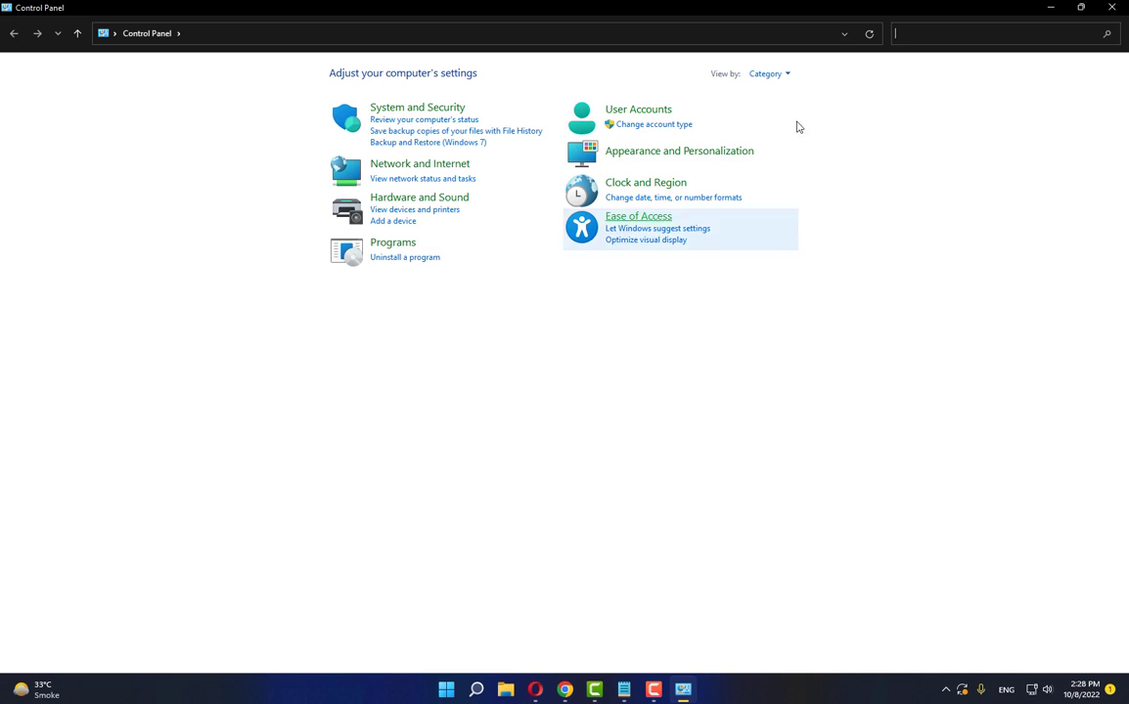
pyautogui.click(769, 73)
pyautogui.click(788, 126)
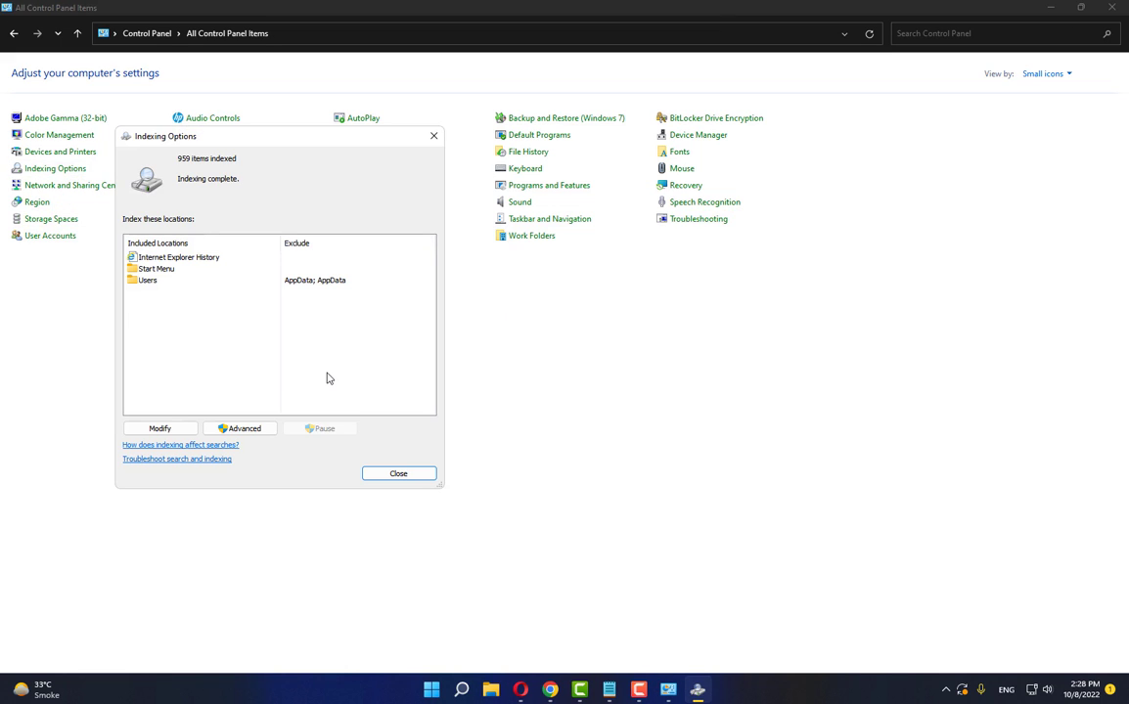
# Under Advanced, rebuild the index and confirm with OK, then close Indexing Options and Control Panel.
pyautogui.click(269, 432)
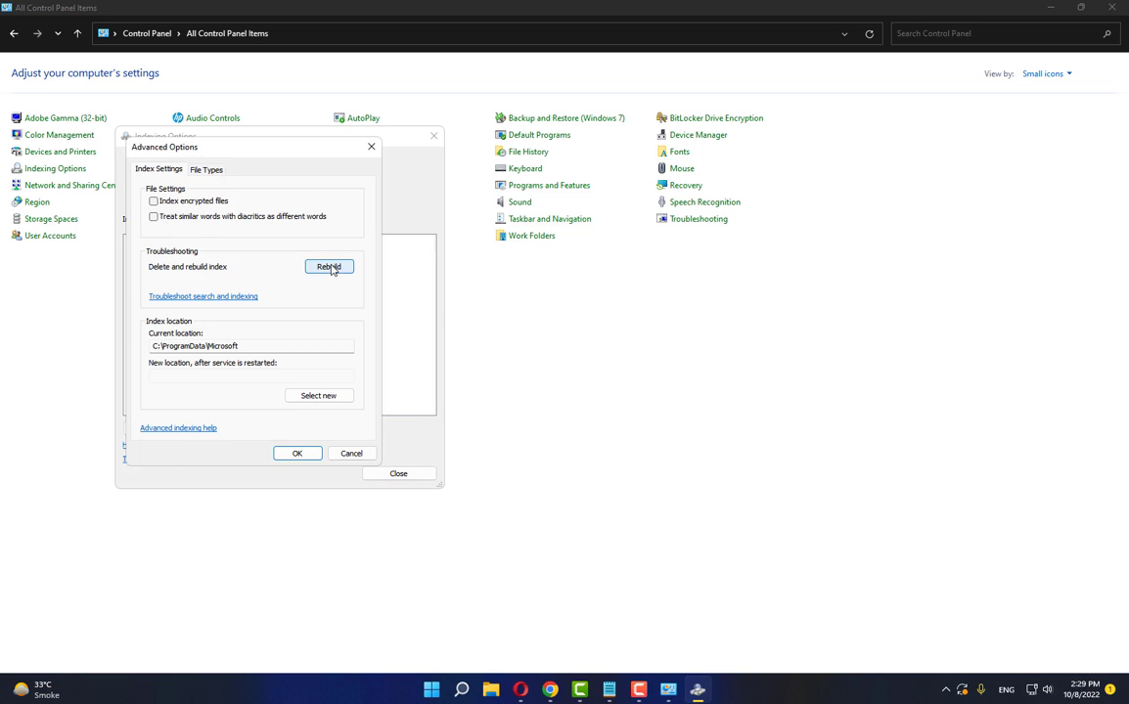
pyautogui.click(328, 266)
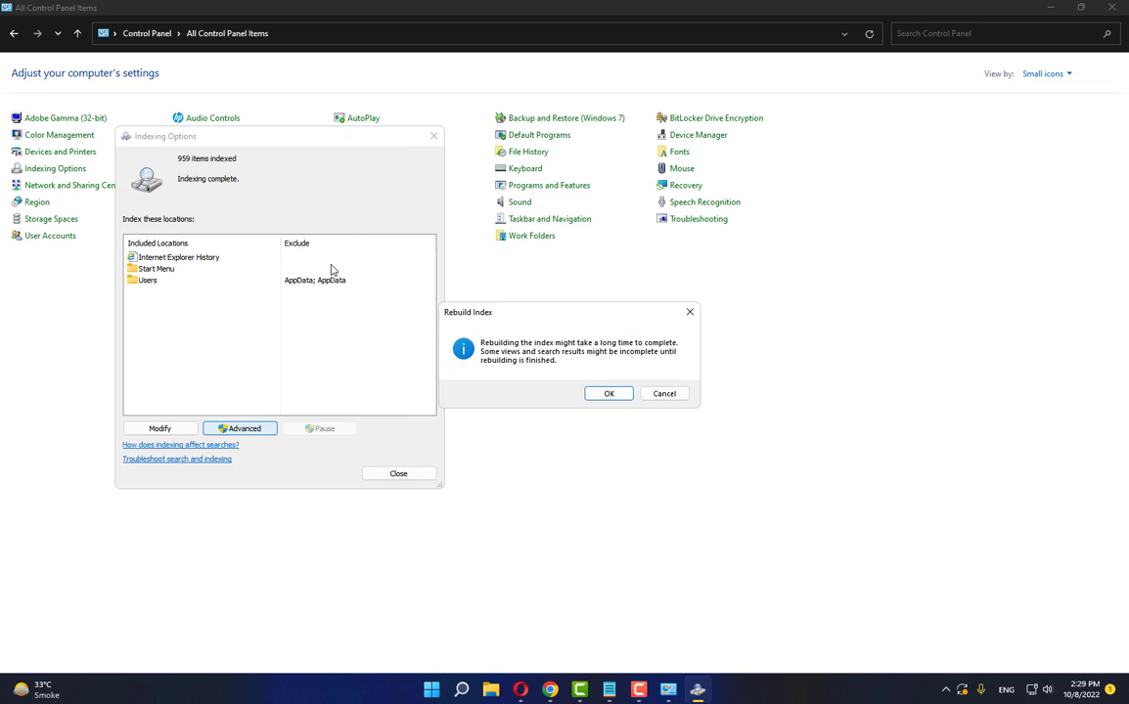
pyautogui.click(607, 394)
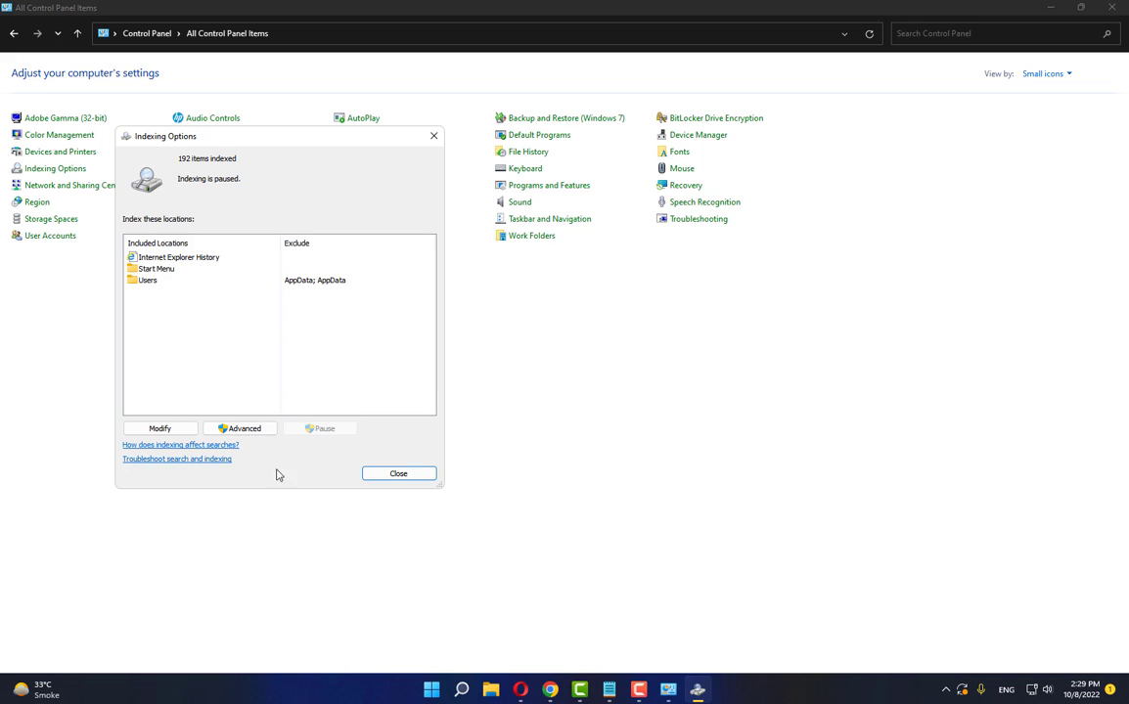
pyautogui.click(398, 476)
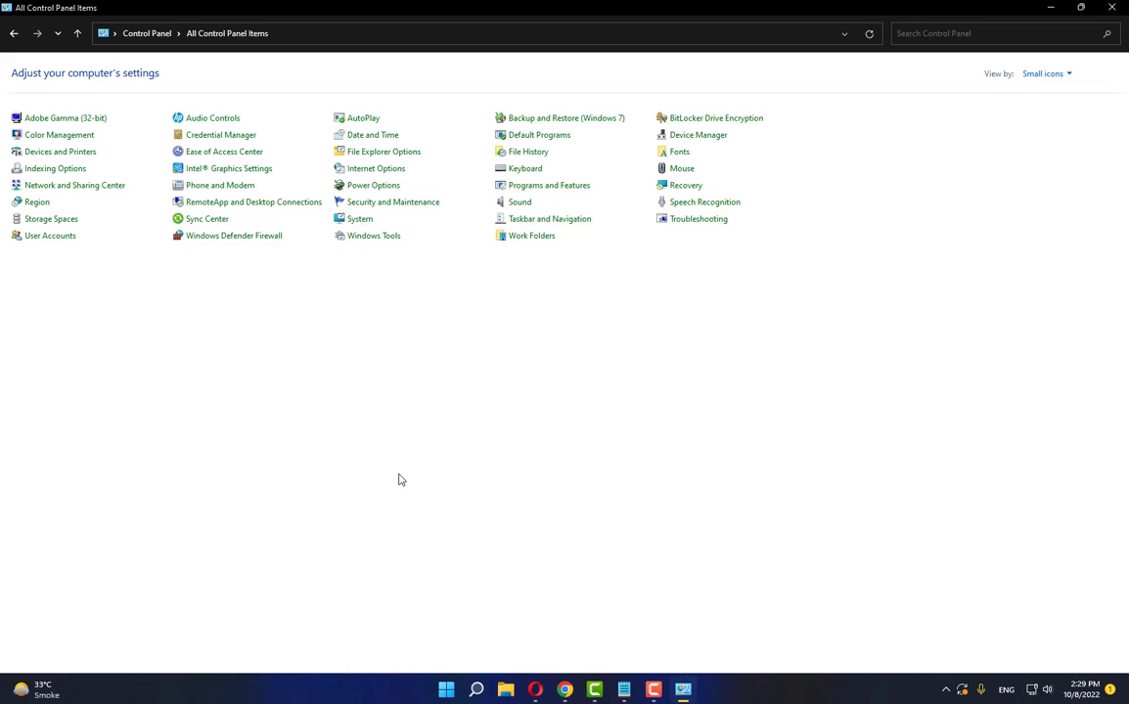
pyautogui.click(1111, 7)
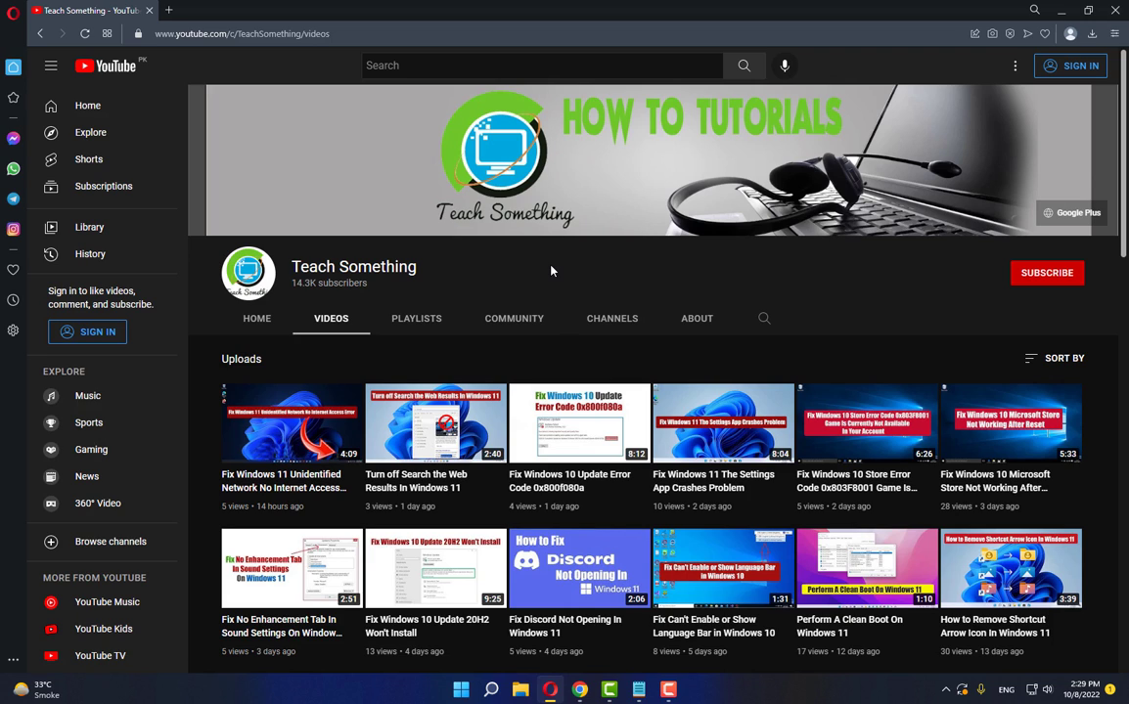
# From Settings > System > Recovery, start Reset PC with Keep my files and Cloud download.
pyautogui.click(461, 690)
pyautogui.click(725, 293)
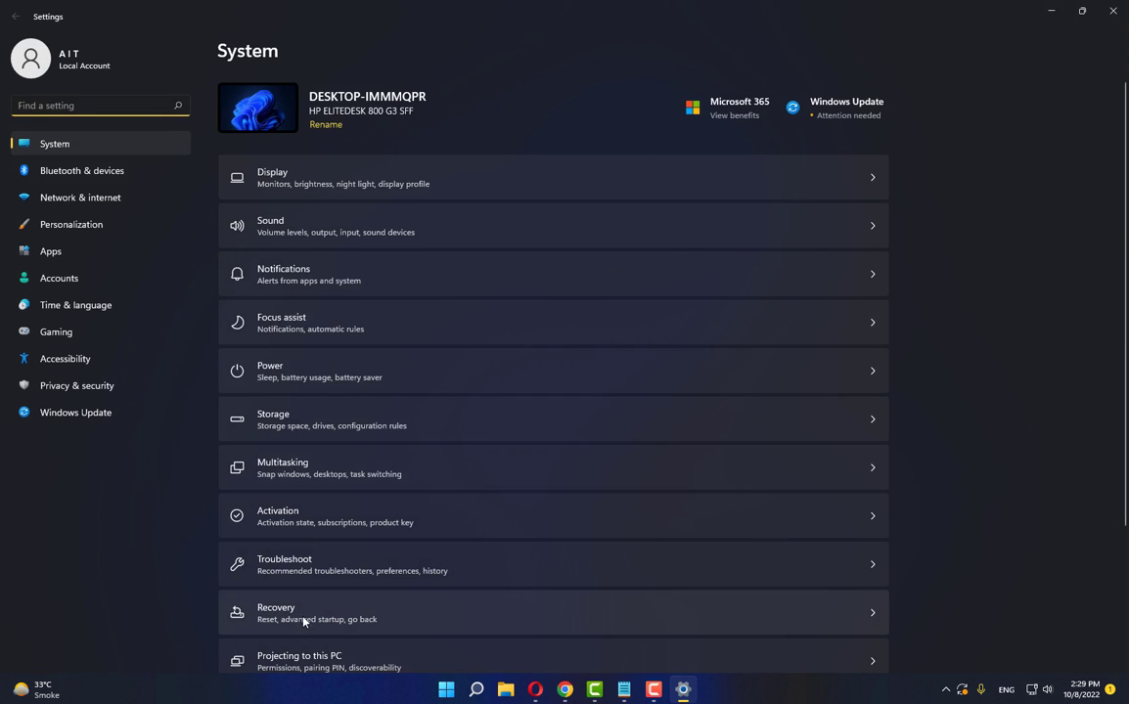
pyautogui.click(303, 616)
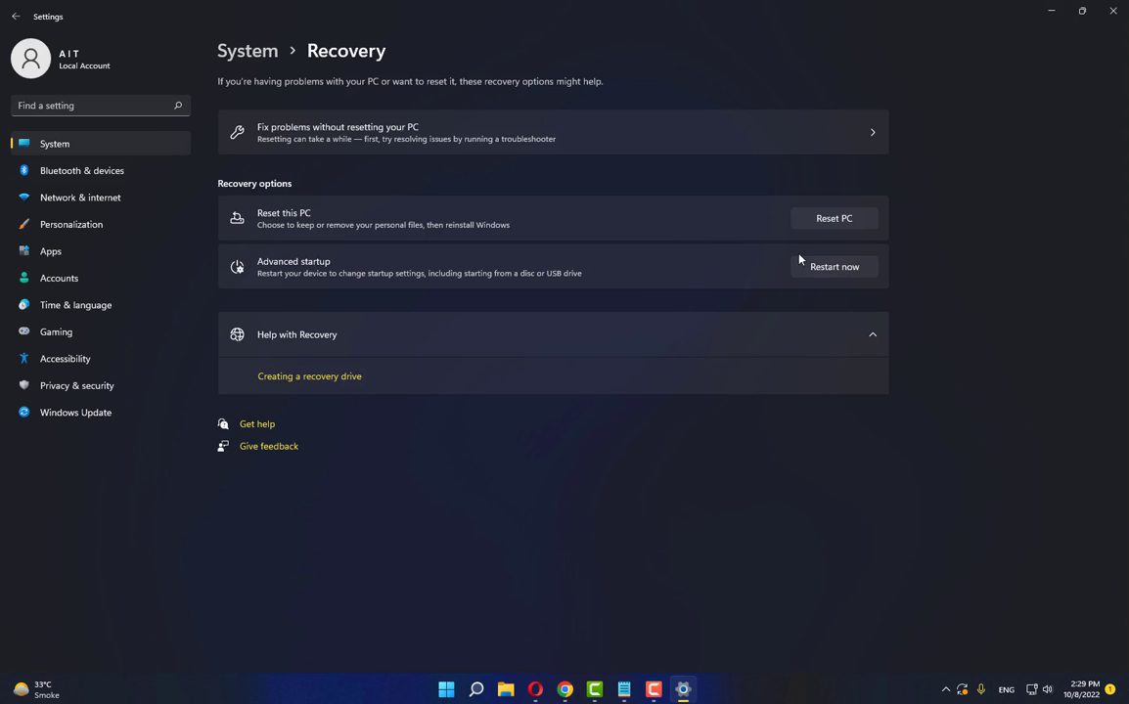
pyautogui.click(847, 224)
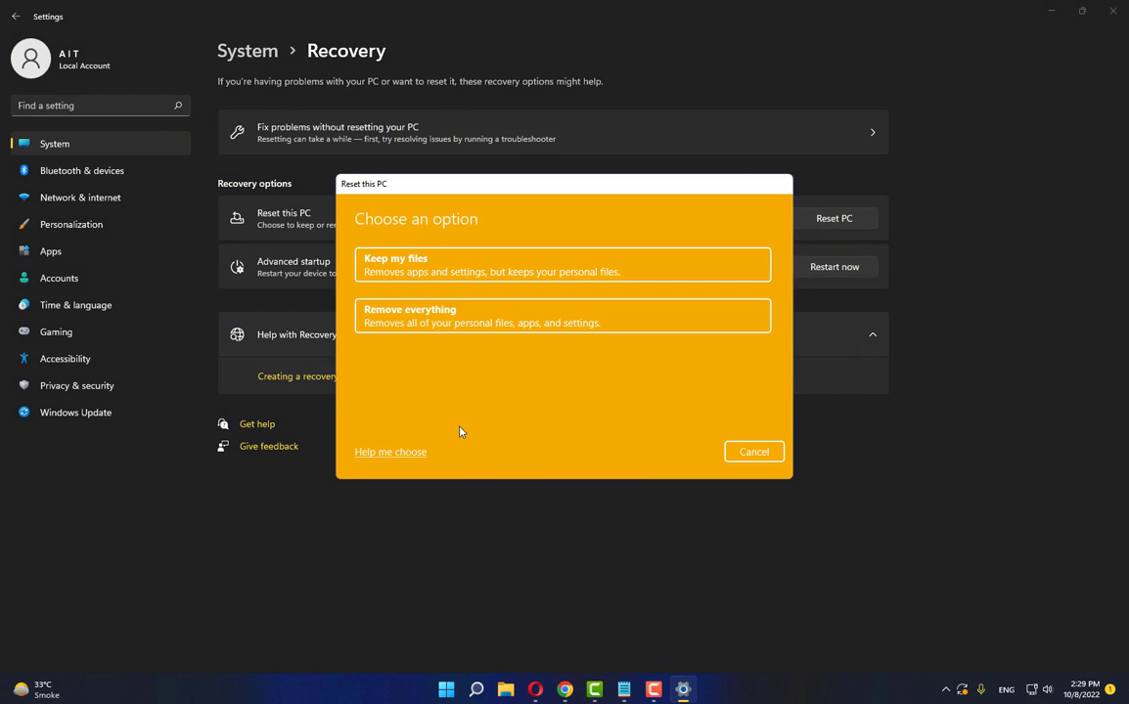
pyautogui.click(444, 276)
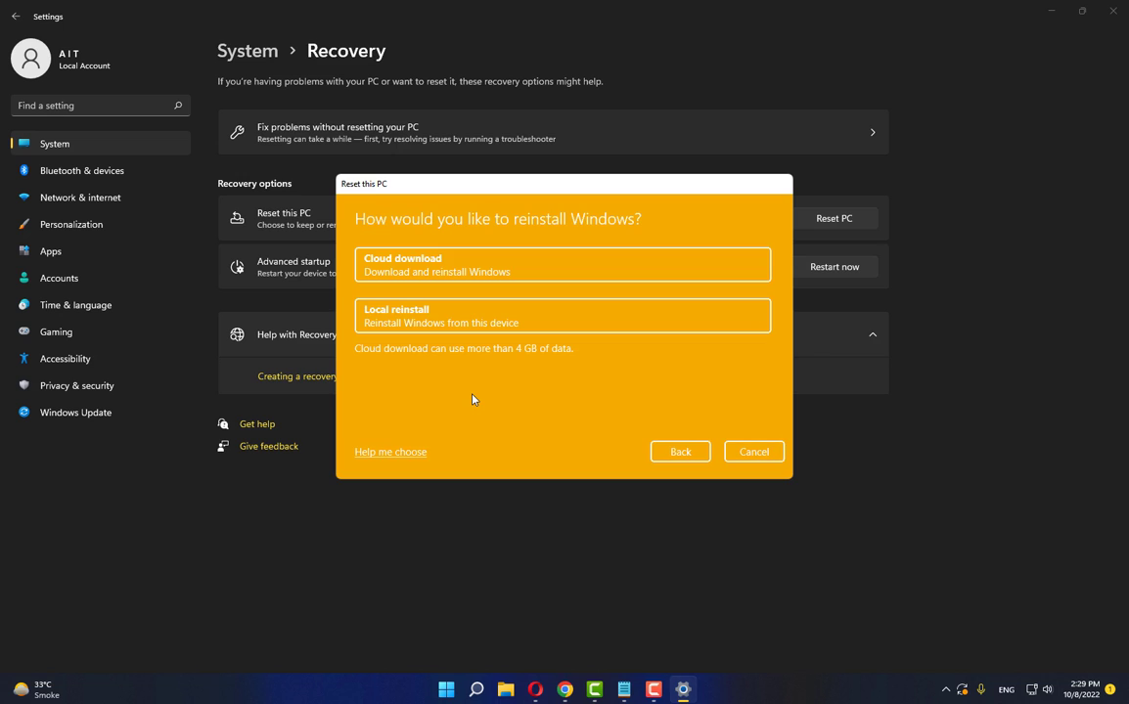
pyautogui.click(442, 270)
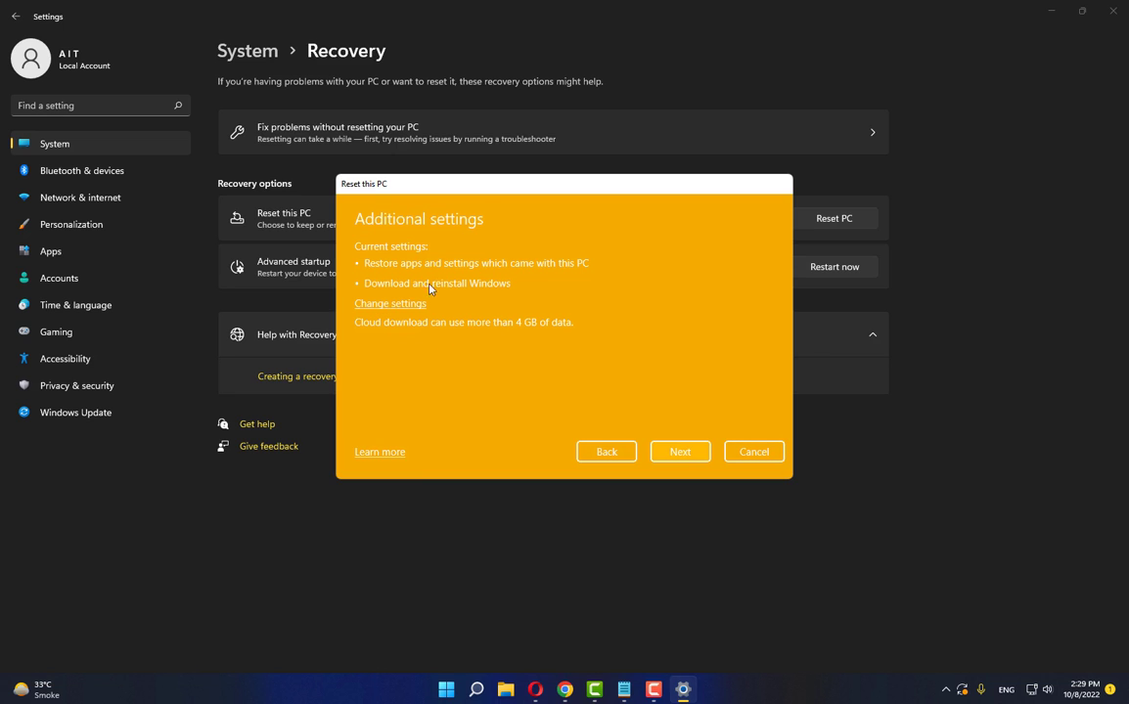
# Accept the Additional settings with Next, then switch back to the YouTube page in Opera.
pyautogui.click(685, 456)
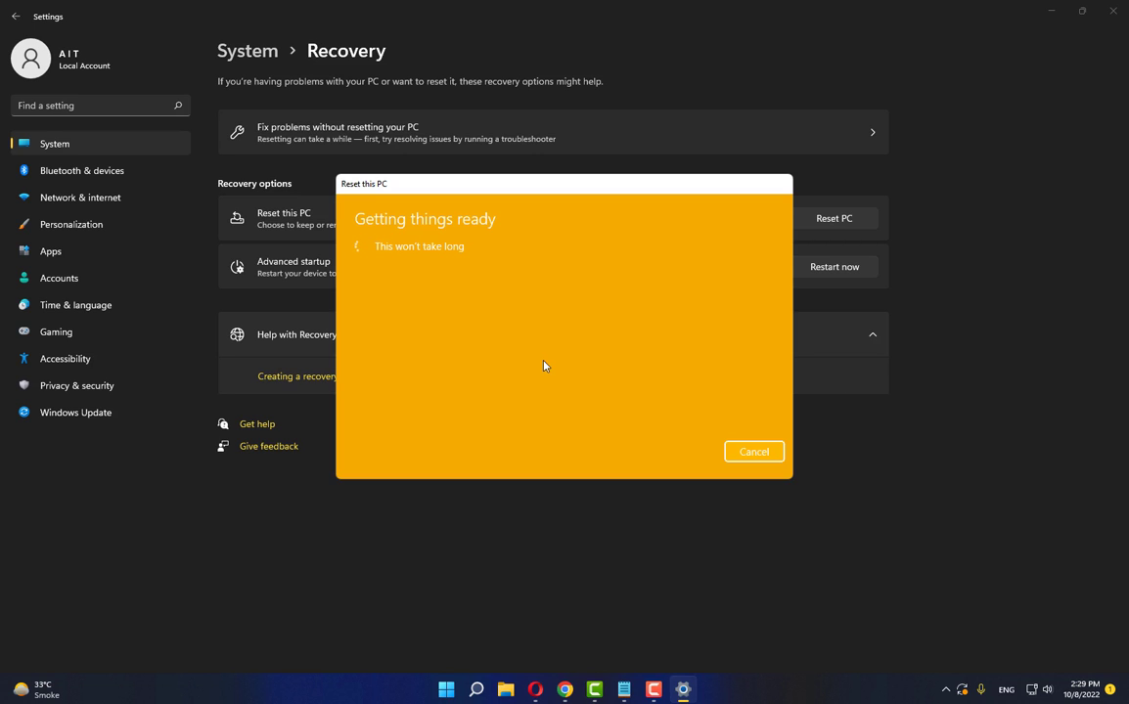
pyautogui.click(534, 691)
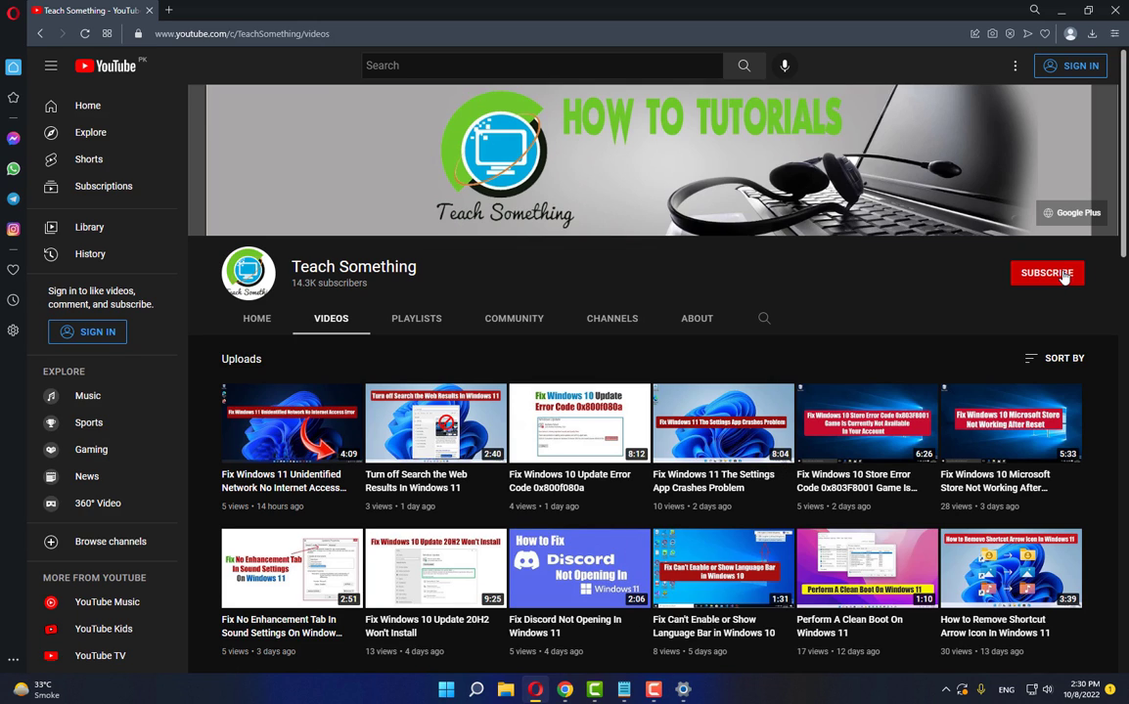